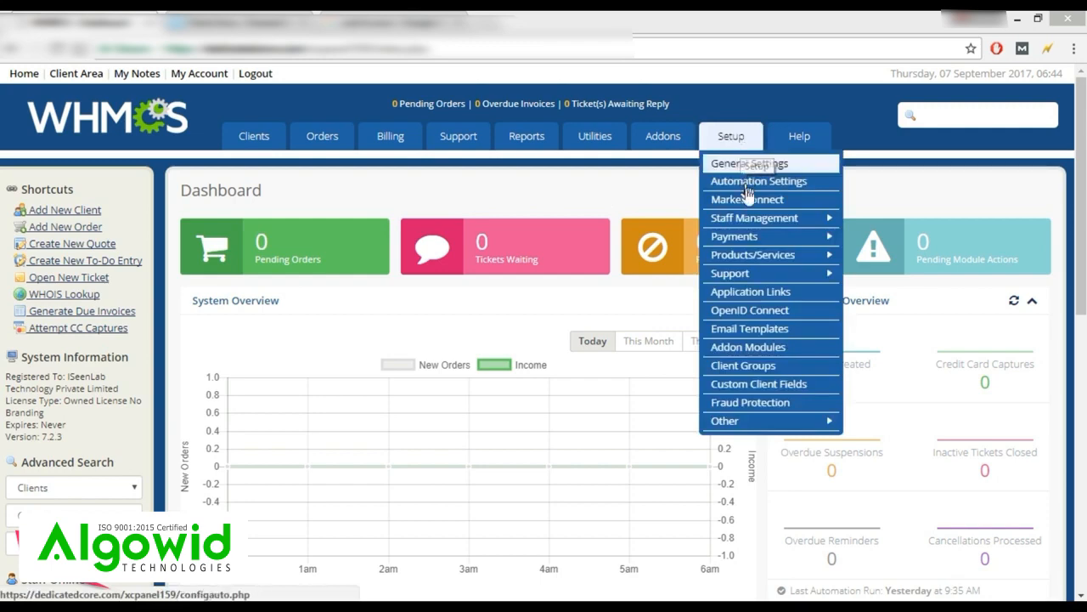
Go to the empty Servers list under Setup > Products/Services.
mouse_move(756, 254)
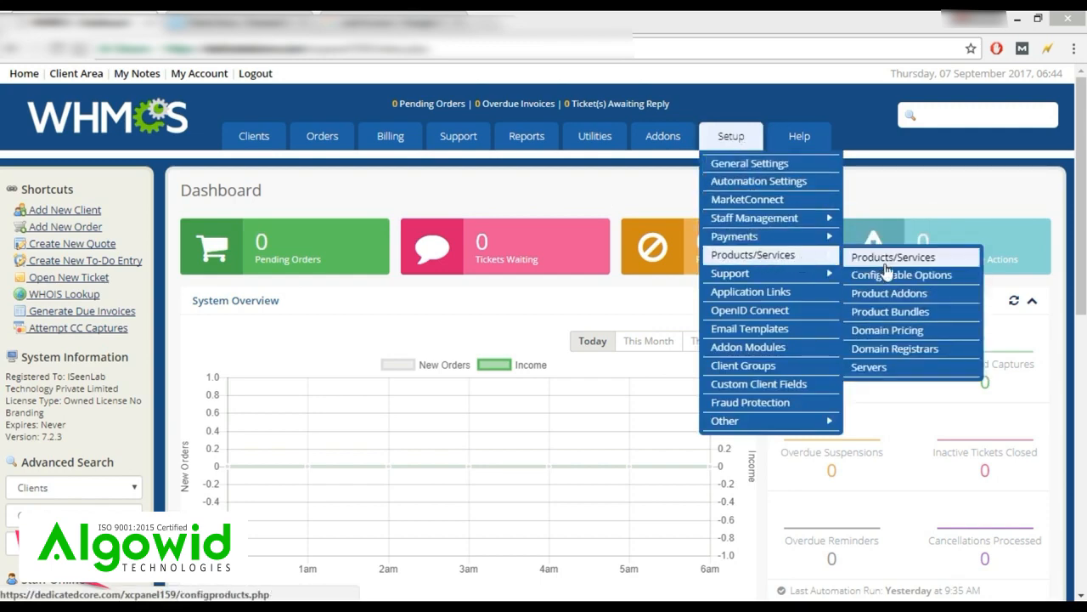
left_click(876, 367)
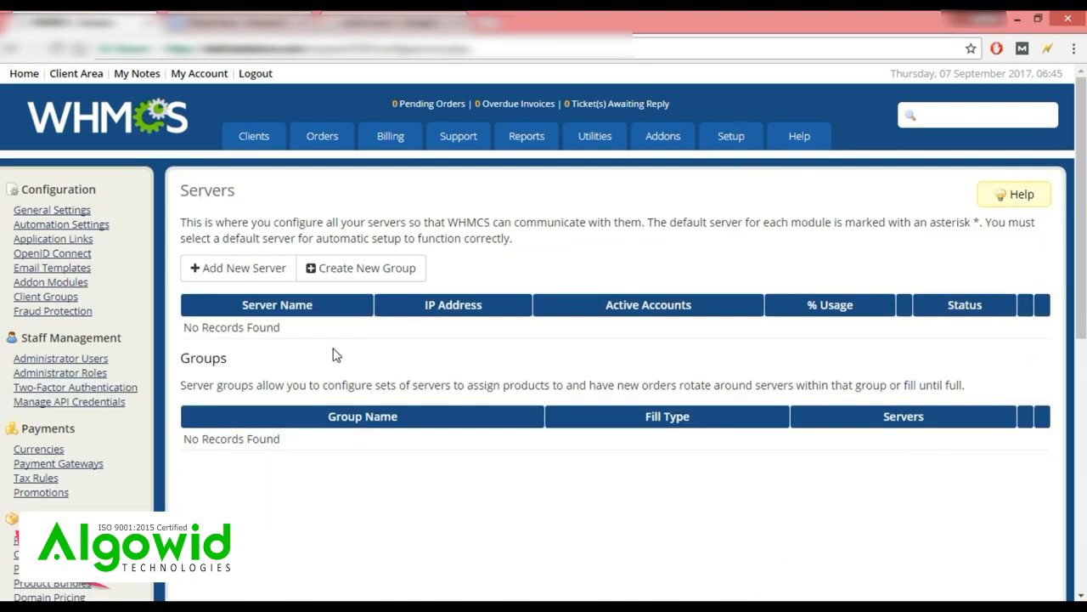
Start a new server named 'realspeed' with hostname ns1.host.com.com.
left_click(226, 276)
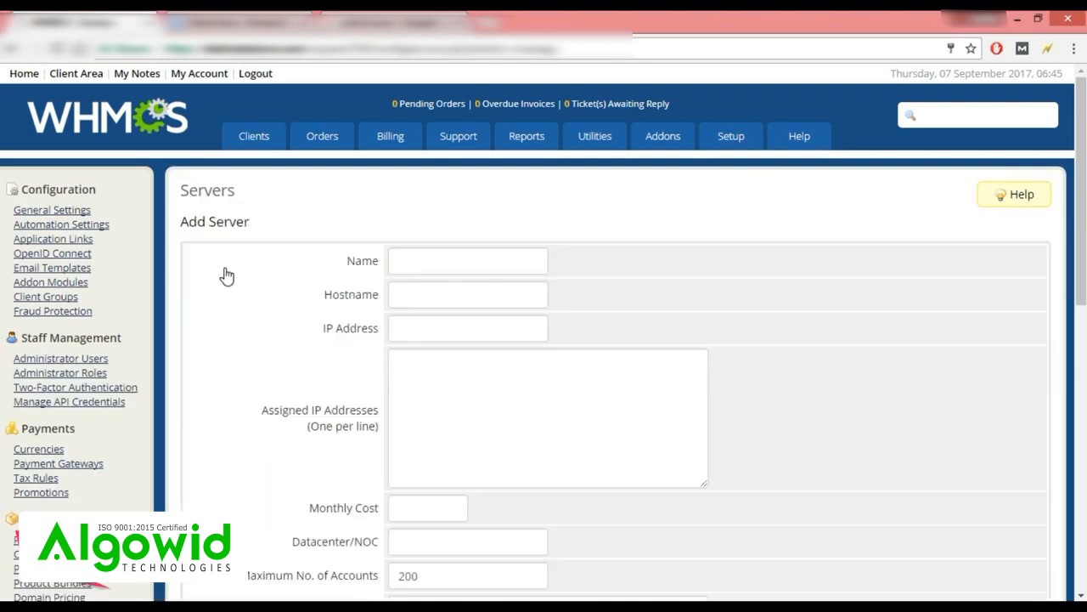
left_click(417, 259)
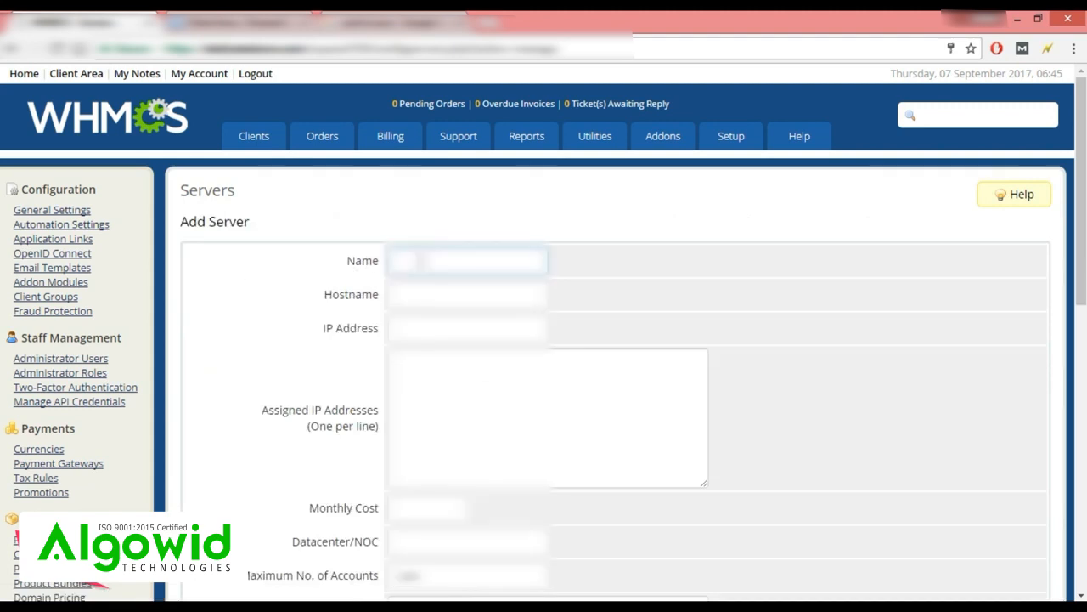
type("realspeed")
left_click(427, 292)
type("ns1.")
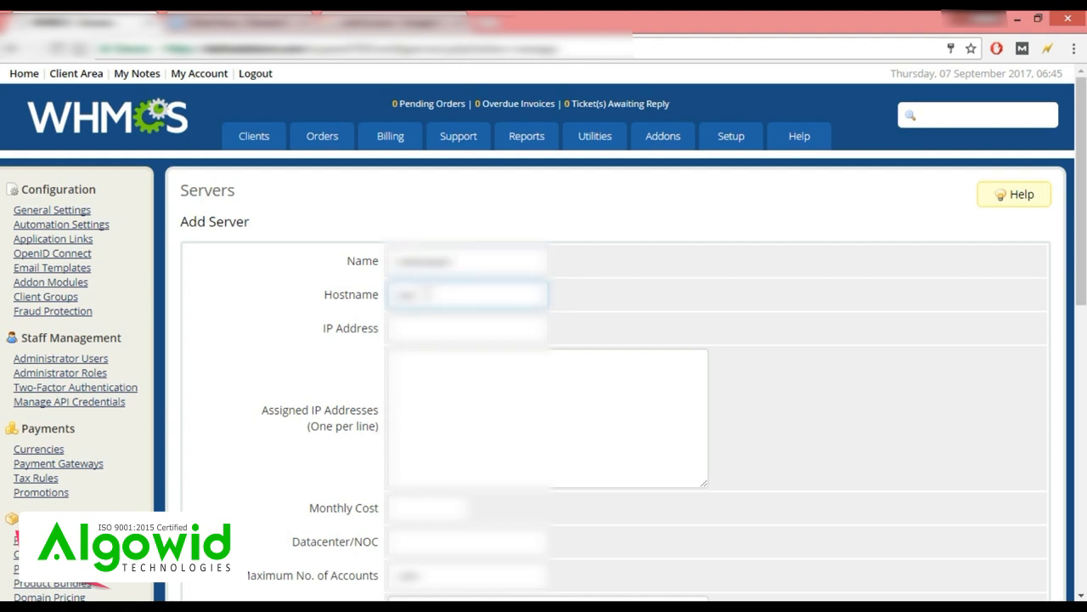
type("host.com.com")
Copy the server IP from the hosting account details into the IP Address field.
left_click(422, 331)
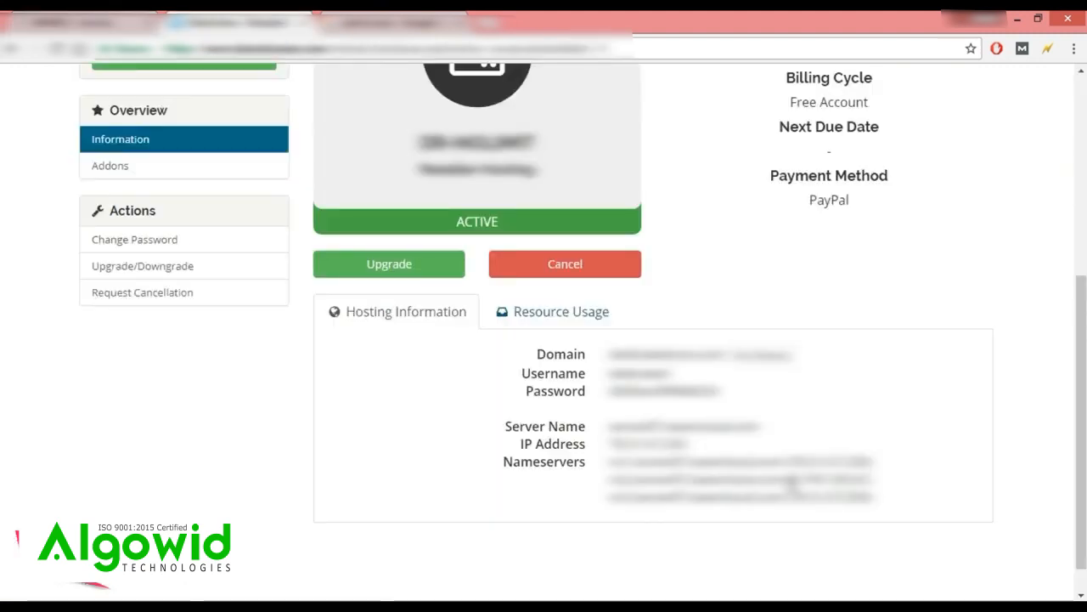
left_click_drag(792, 479, 871, 479)
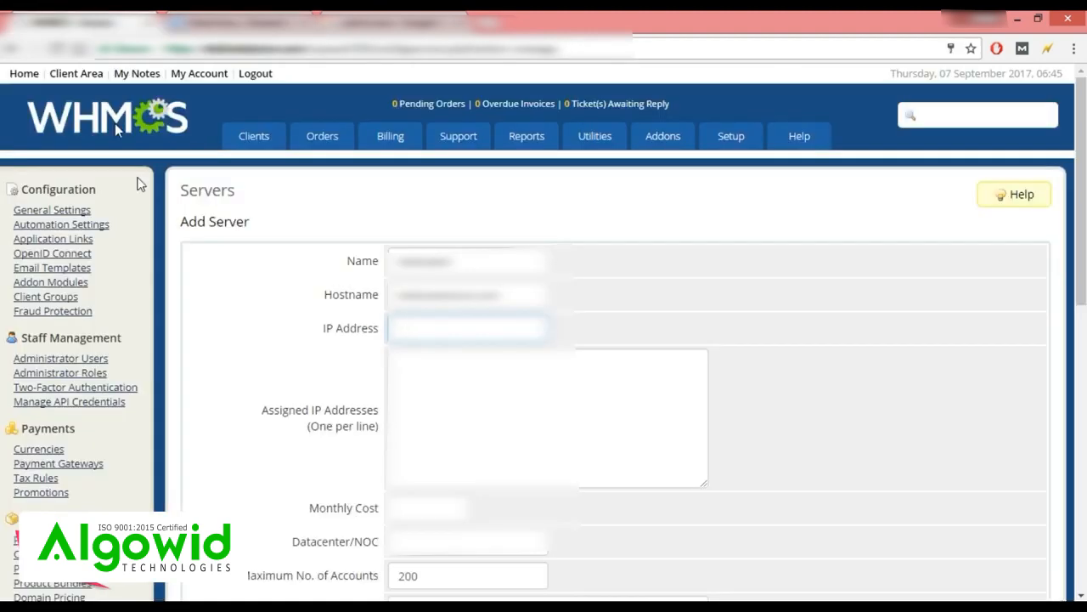
key("ctrl+v")
key("ctrl+v")
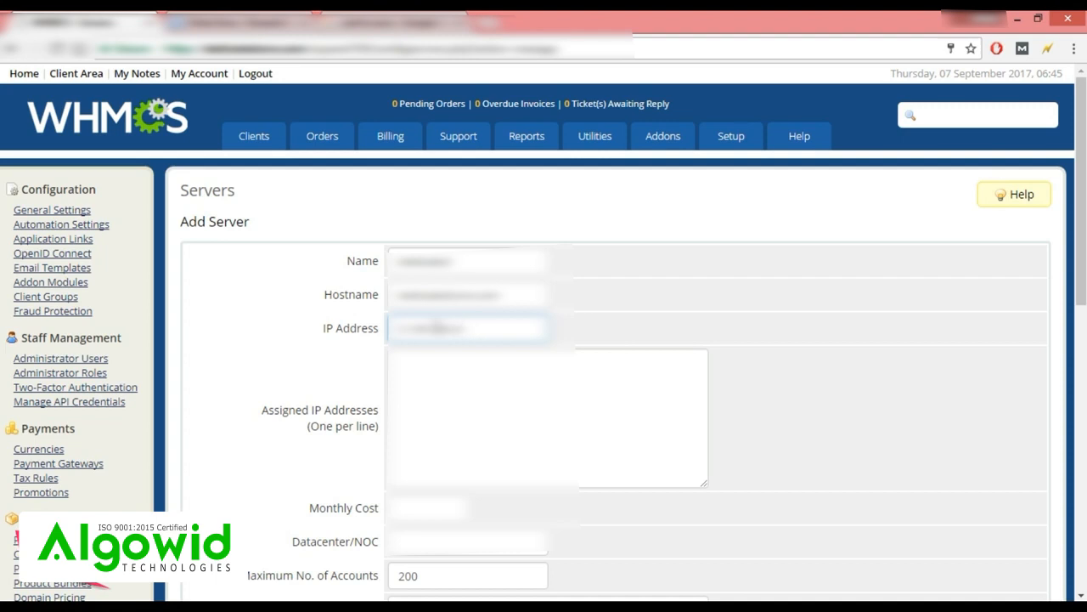
scroll(436, 327, "down", 1)
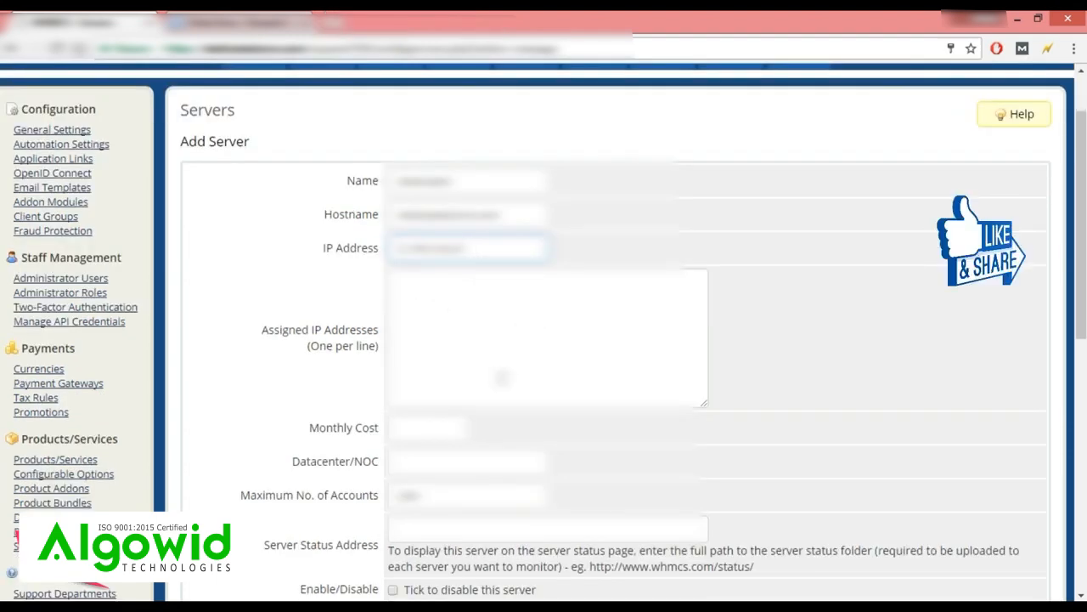
Replace the Monthly Cost value with 10.5, leaving Maximum No. of Accounts at 200.
left_click(417, 428)
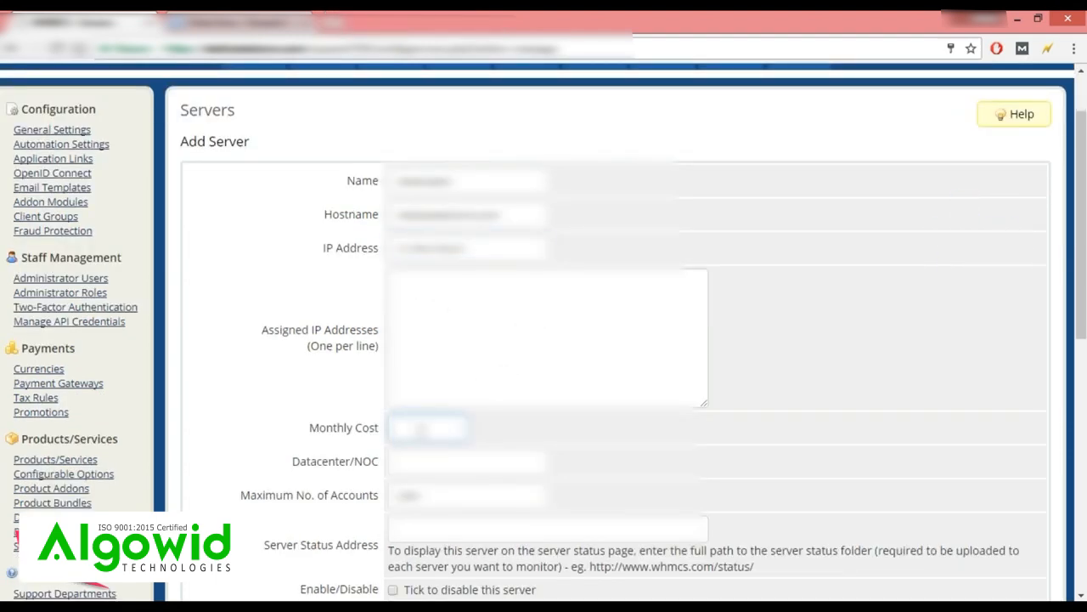
double_click(418, 431)
scroll(427, 467, "down", 1)
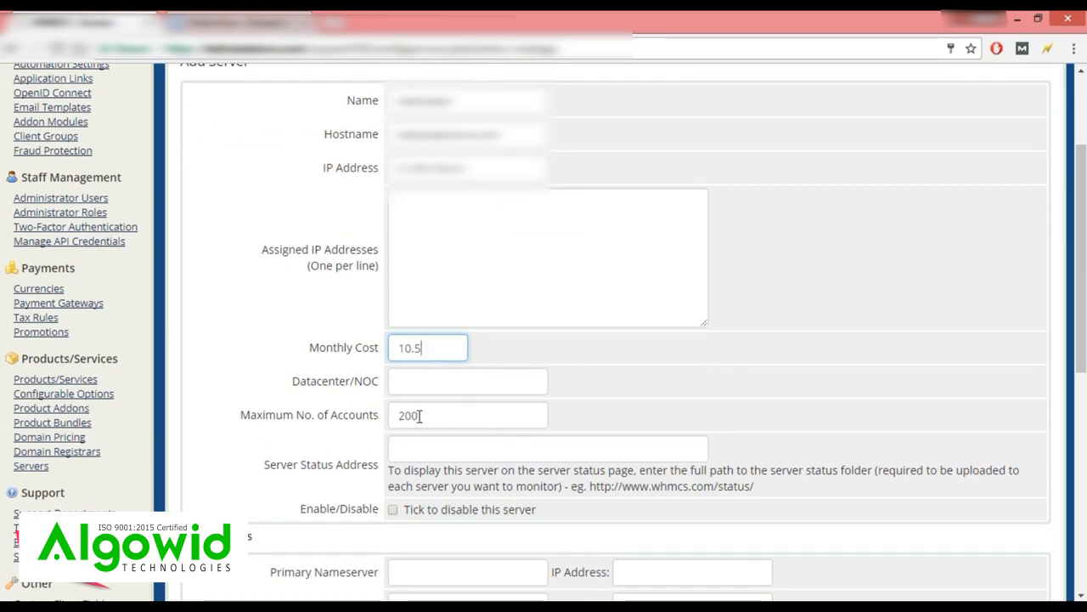
scroll(418, 416, "down", 1)
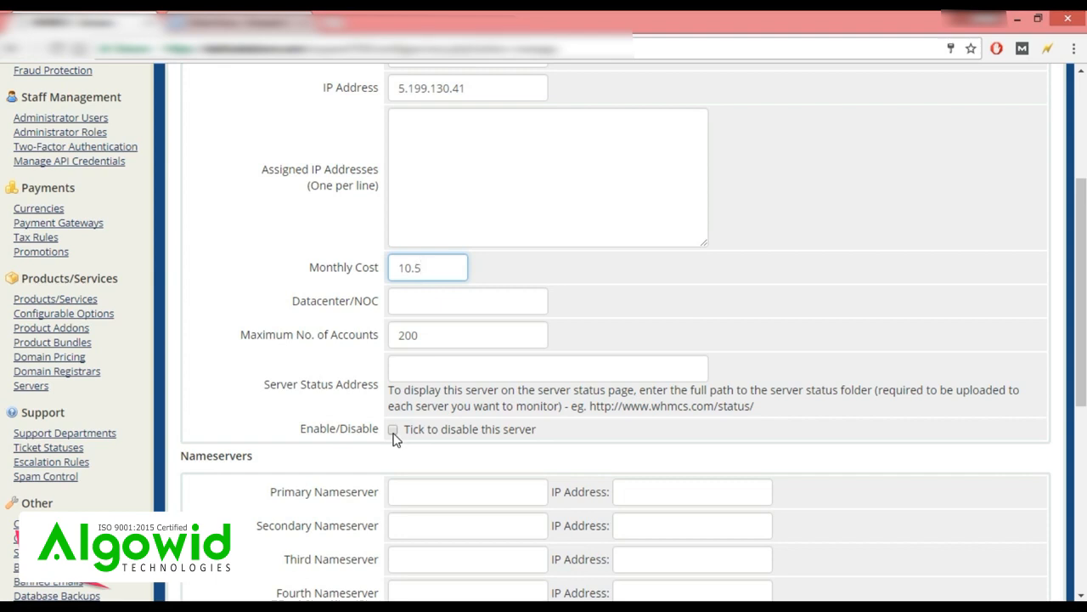
scroll(373, 446, "down", 1)
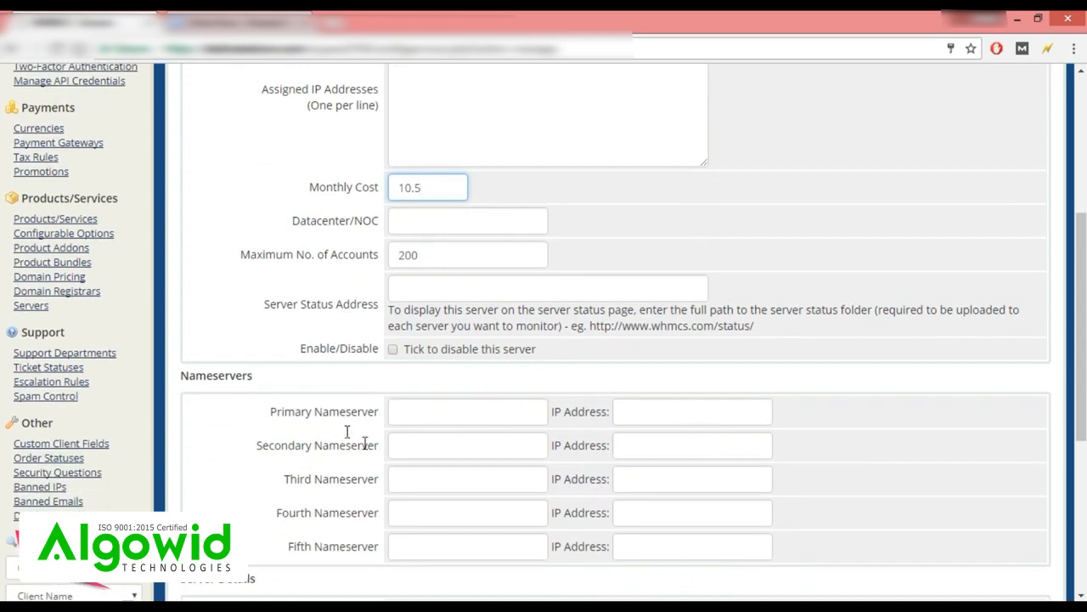
left_click(433, 410)
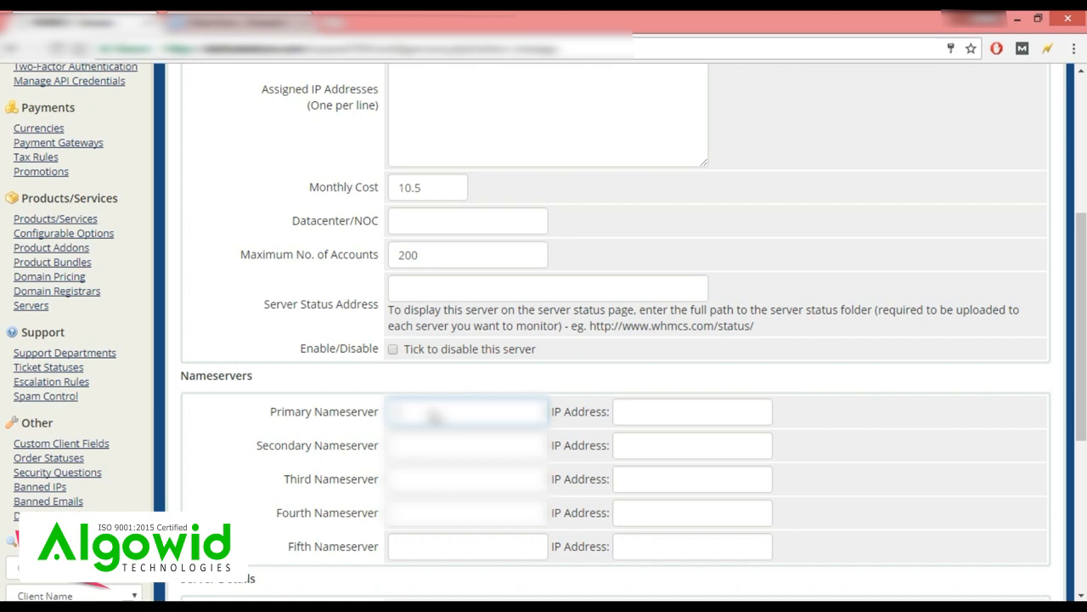
Enter primary nameserver ns1algoolutions.com with its IP and secondary nameserver ns2.tekhsolutions.com.
type("ns1algo")
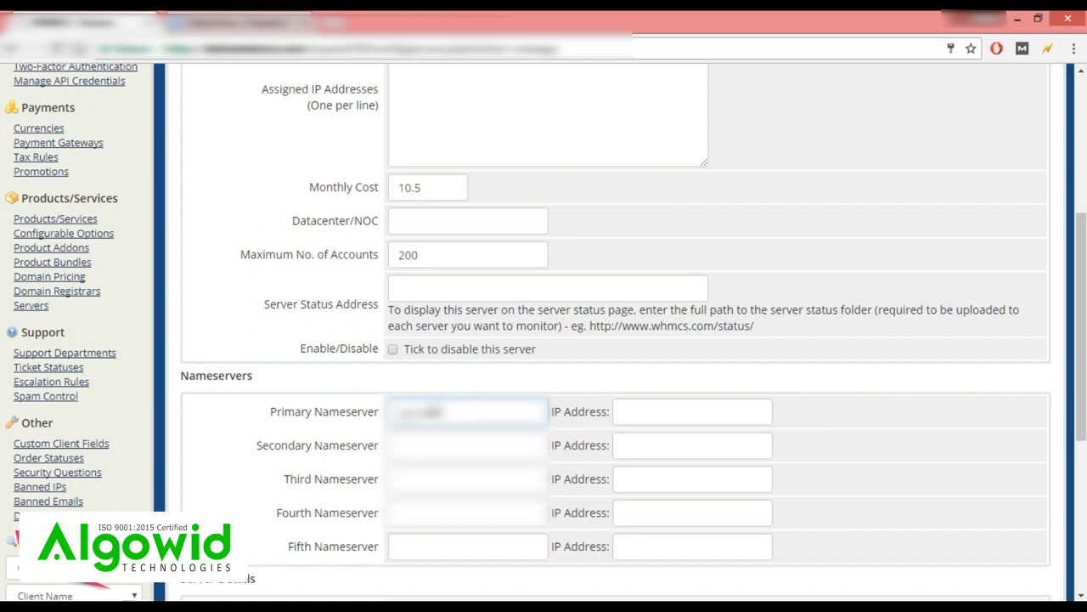
type("olutions.com")
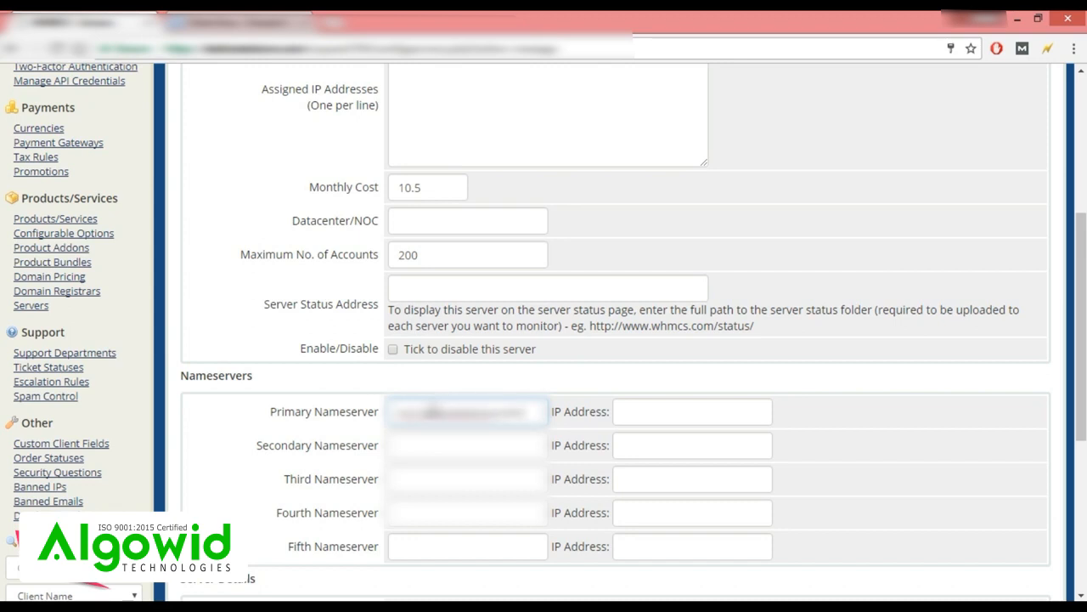
left_click(624, 420)
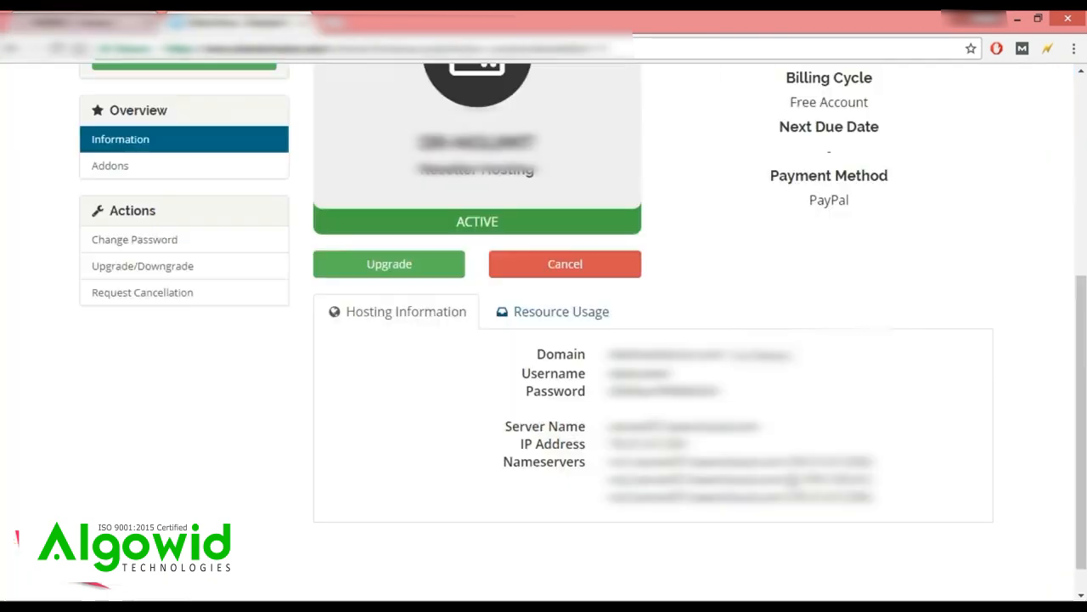
left_click_drag(790, 479, 868, 480)
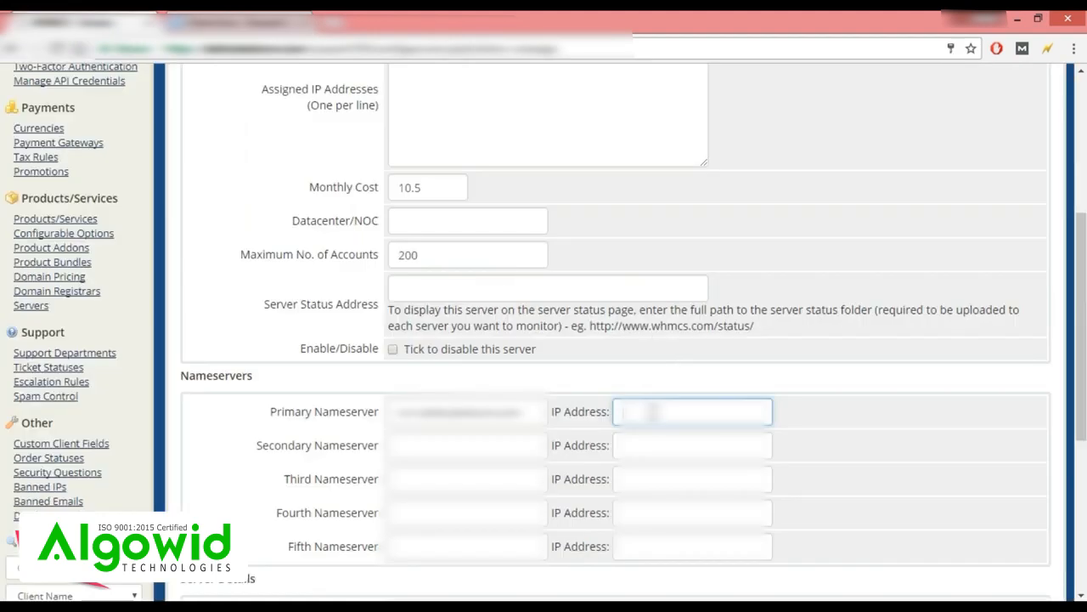
key("ctrl+v")
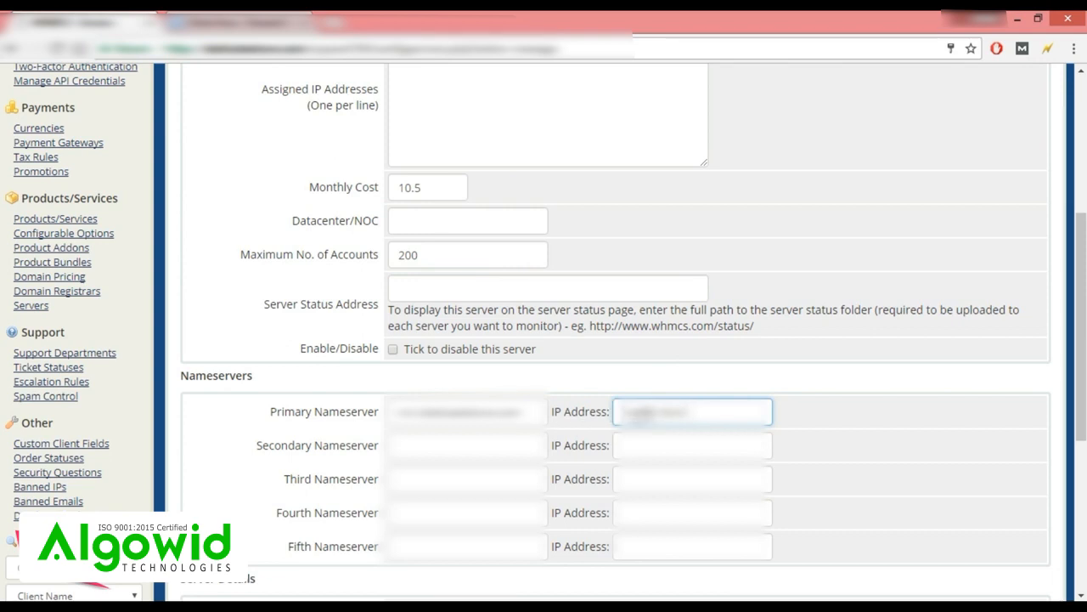
left_click(491, 448)
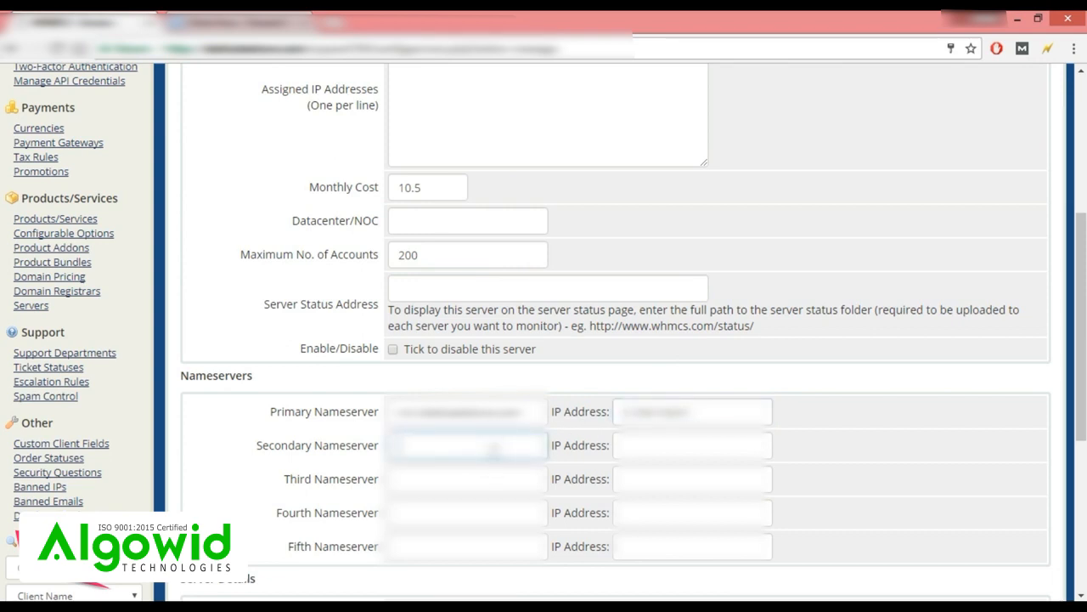
type("ns2.tekhsolutions.")
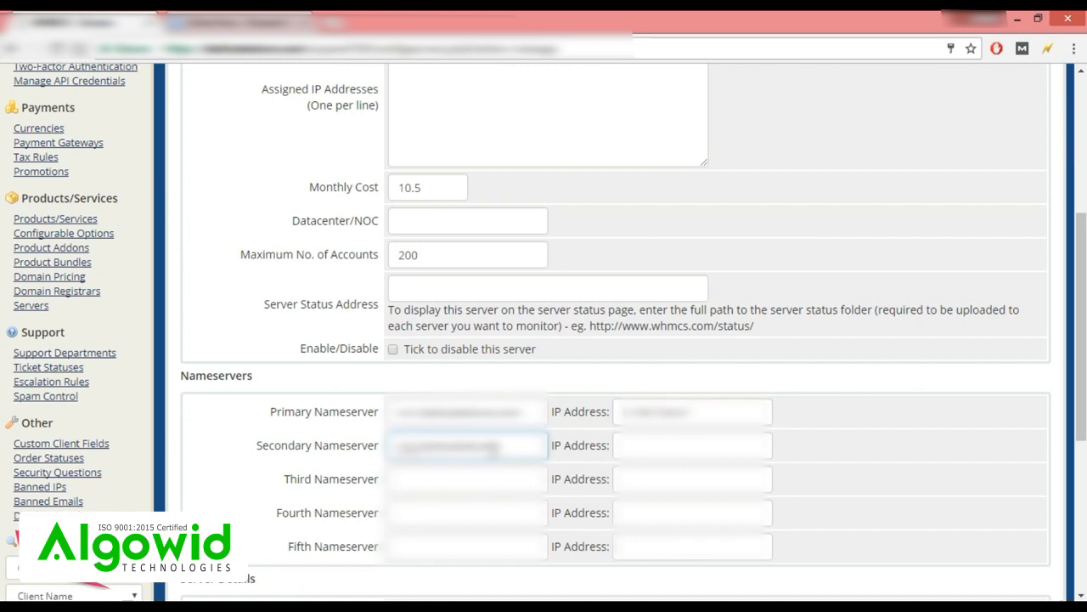
type("com")
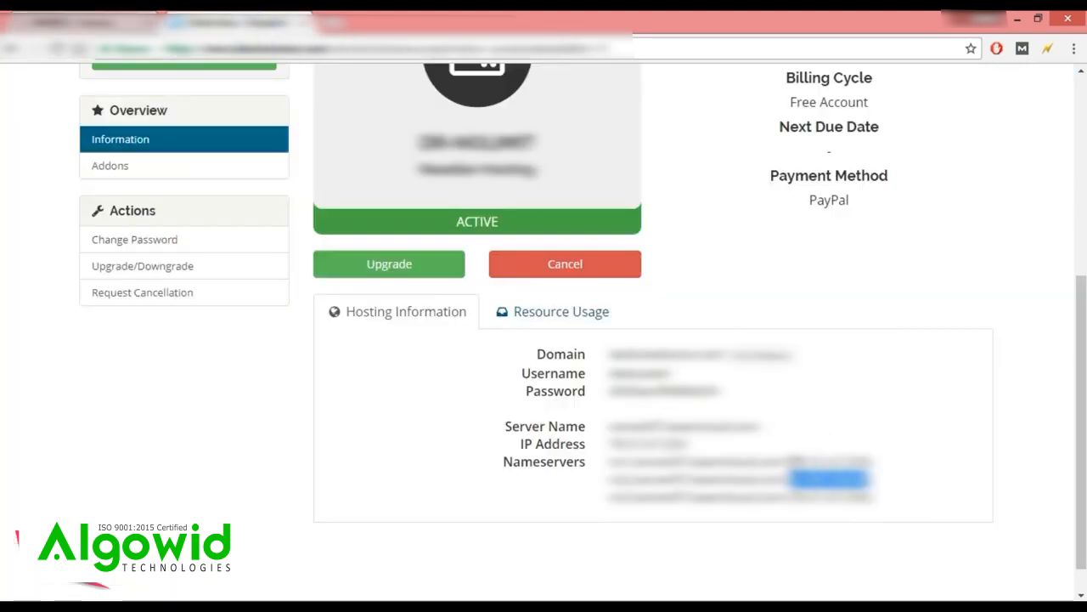
left_click_drag(791, 462, 873, 461)
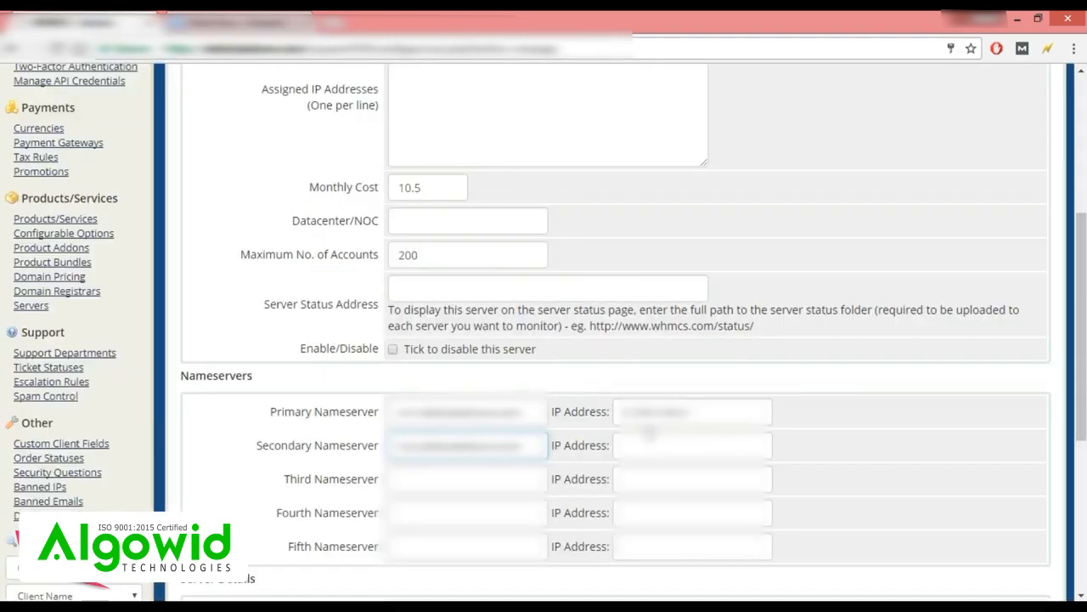
Paste the secondary nameserver's IP address and set the server type to cPanel.
left_click(645, 444)
key("ctrl+v")
scroll(348, 367, "down", 3)
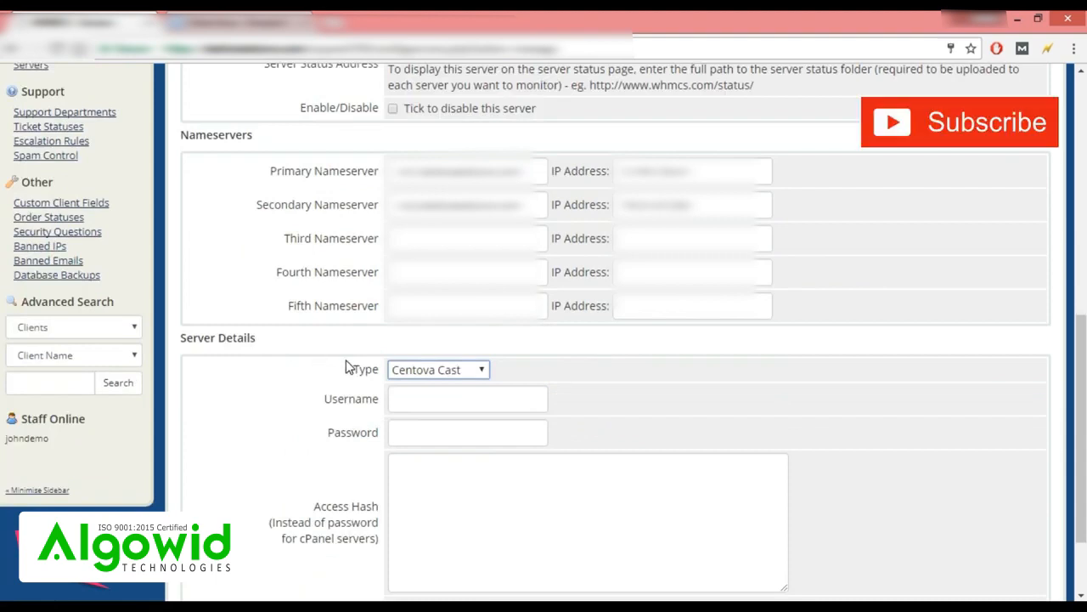
left_click(473, 377)
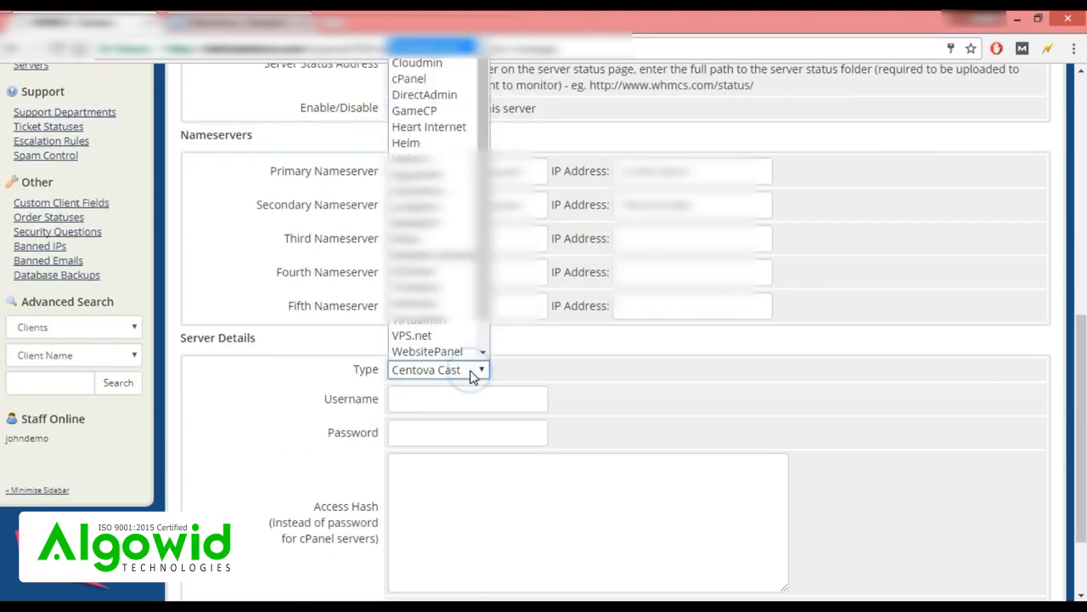
left_click(410, 79)
Fill in the server login username and password copied from the hosting account page.
left_click(400, 398)
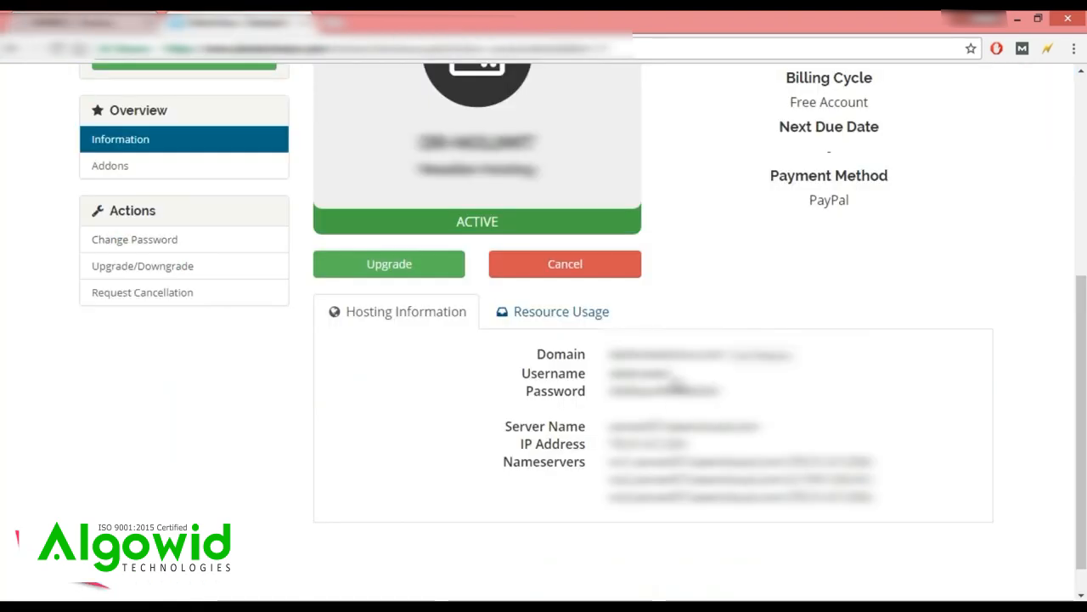
left_click_drag(670, 376, 608, 375)
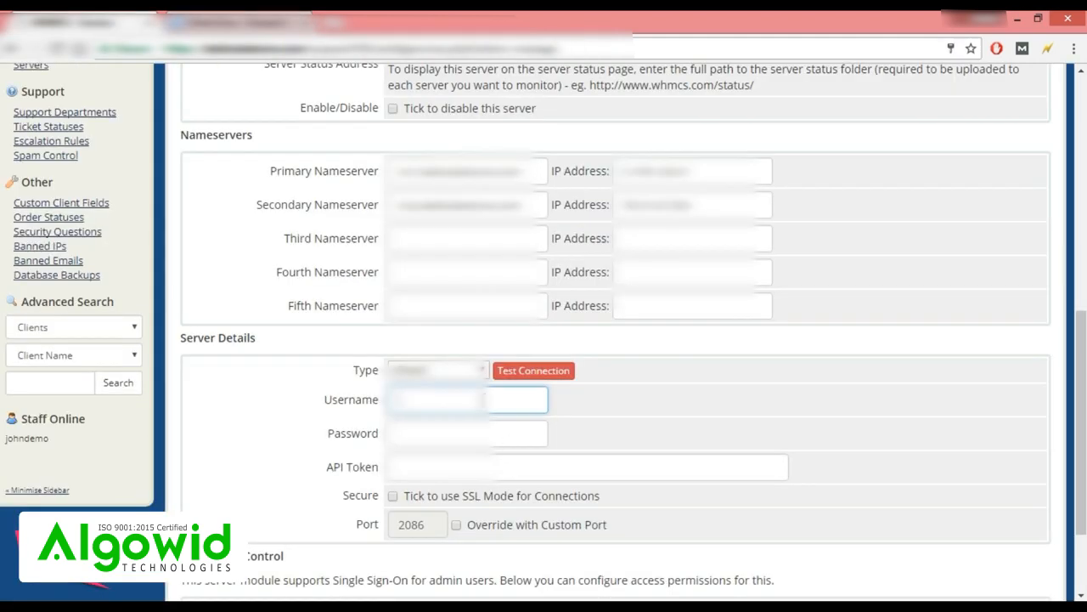
key("ctrl+v")
key("Tab")
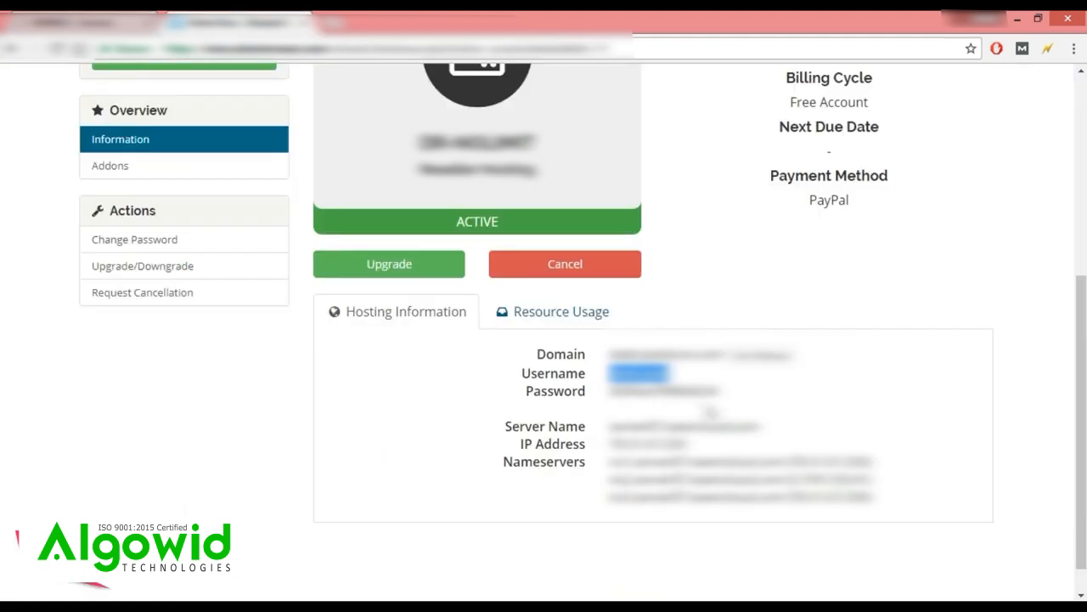
left_click(718, 389)
left_click_drag(718, 389, 610, 391)
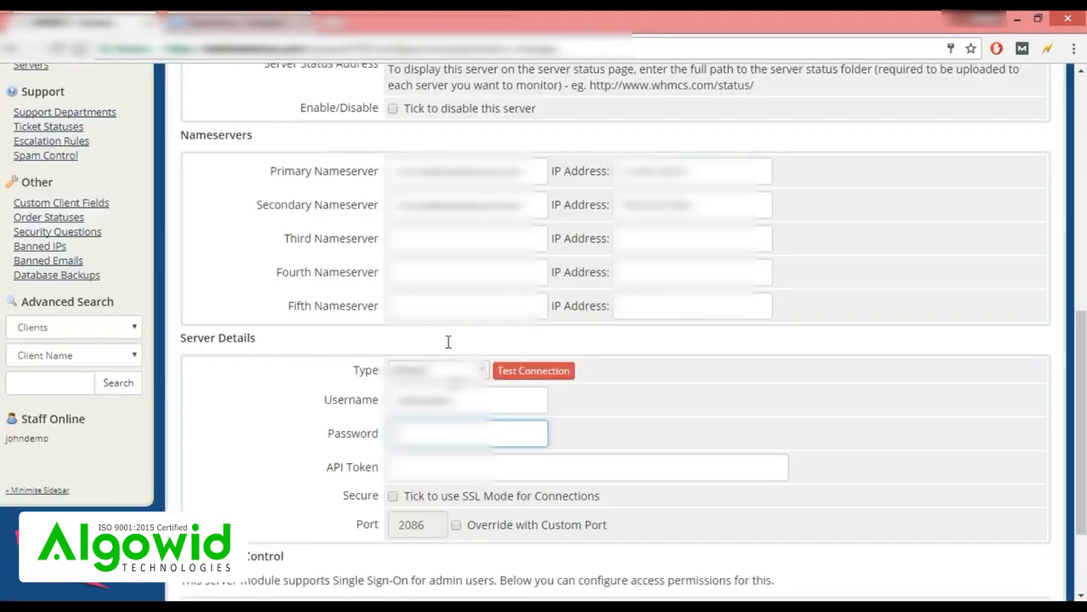
key("ctrl+v")
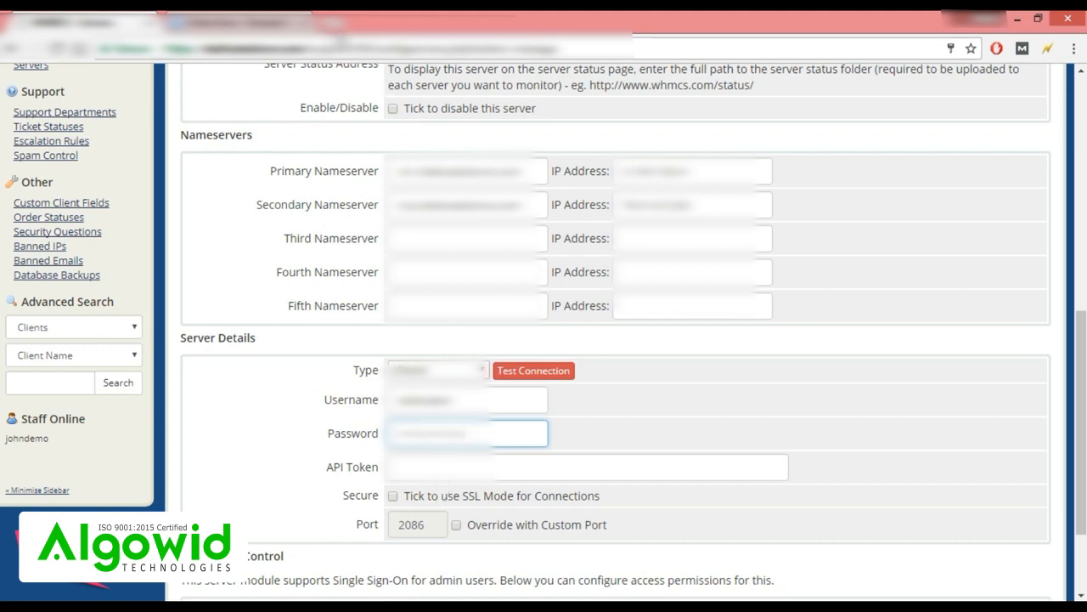
left_click(336, 24)
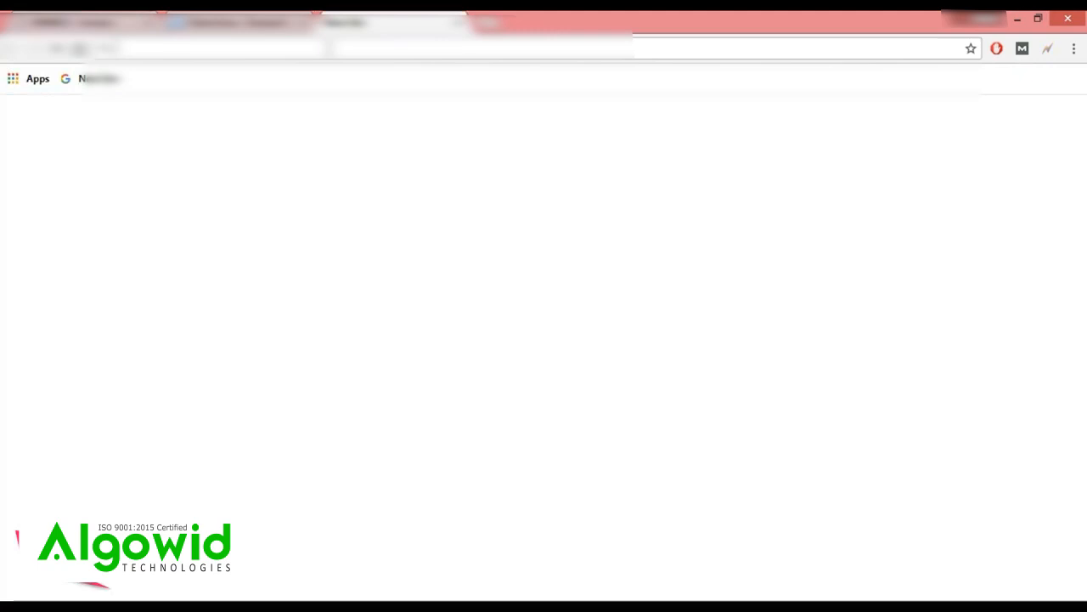
Open the WHM server address in a new tab and log in with the account password.
type("web")
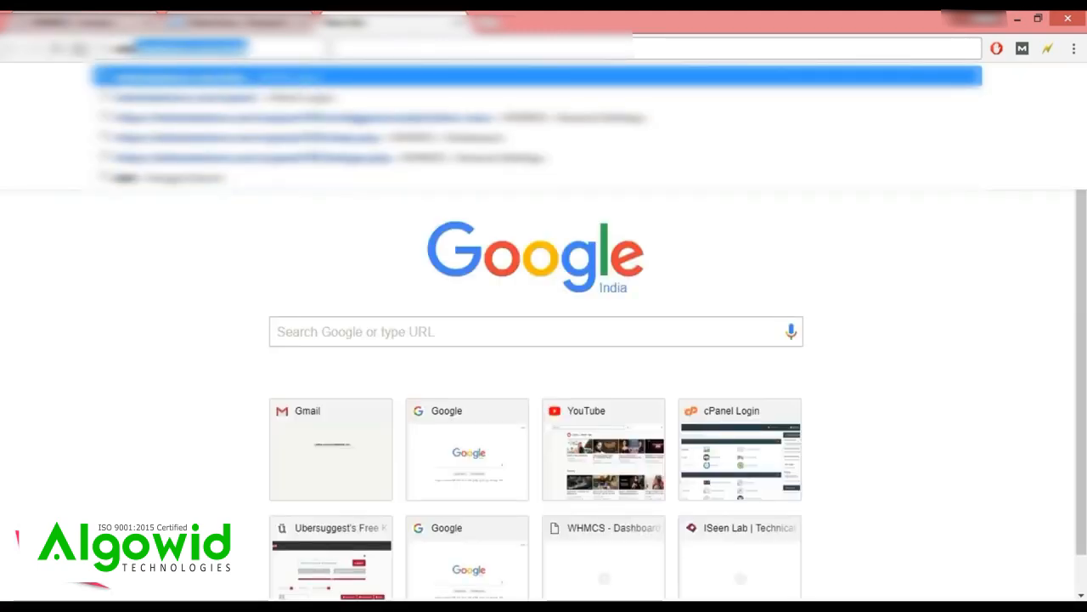
key("Return")
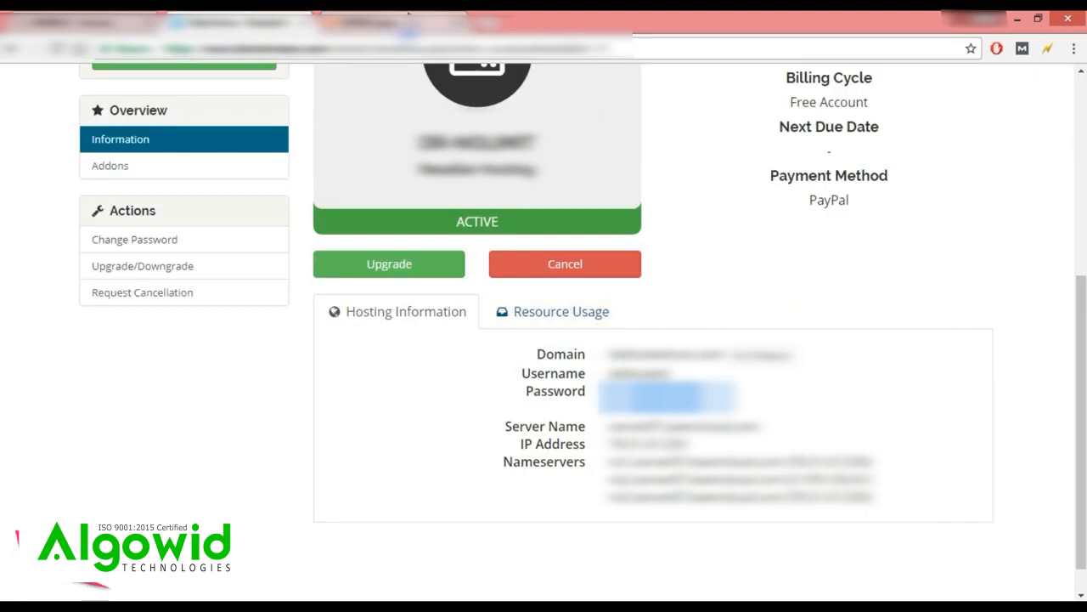
left_click(403, 18)
left_click(506, 352)
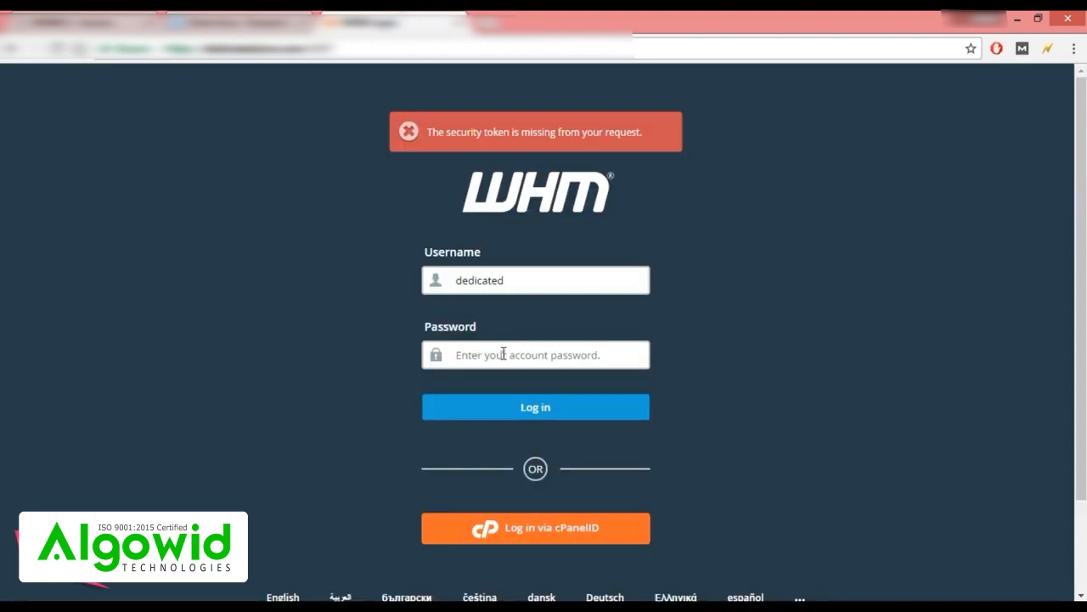
key("ctrl+v")
left_click(517, 415)
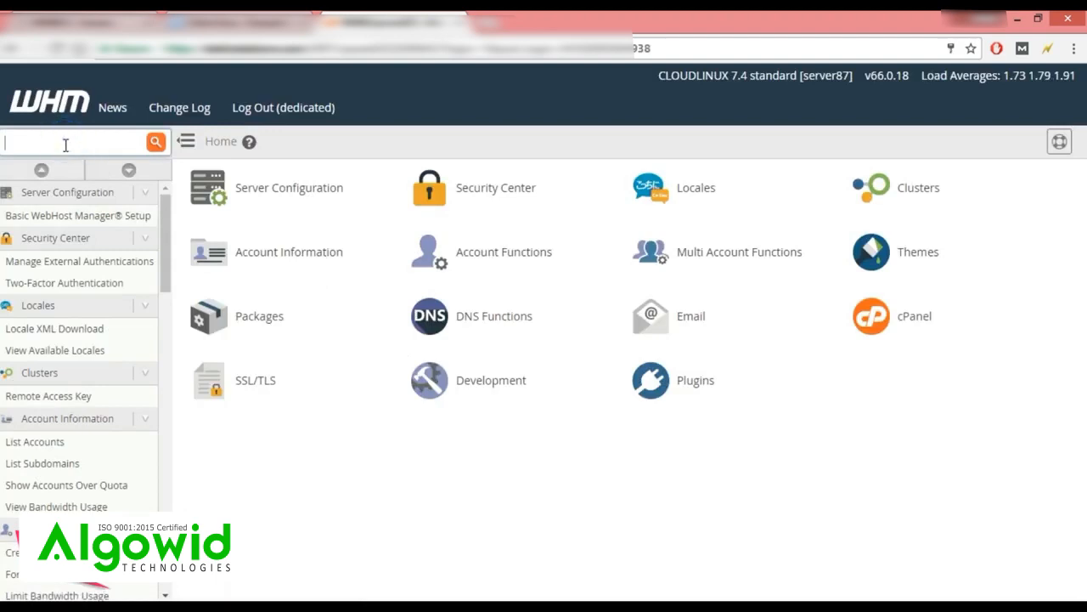
Generate a new named API token in Manage API Tokens and select it for copying.
type("api")
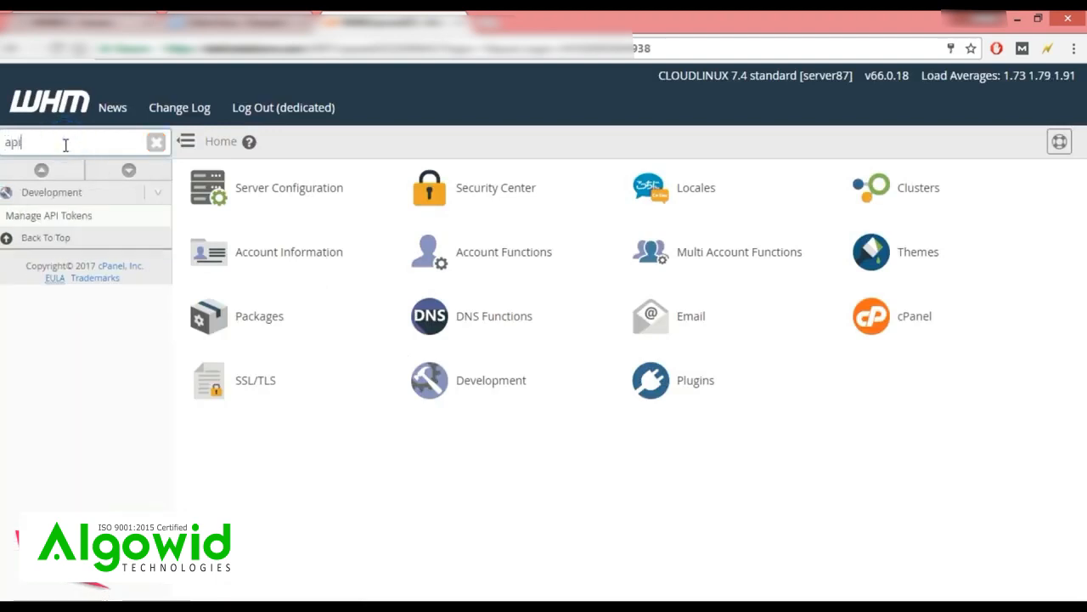
left_click(78, 214)
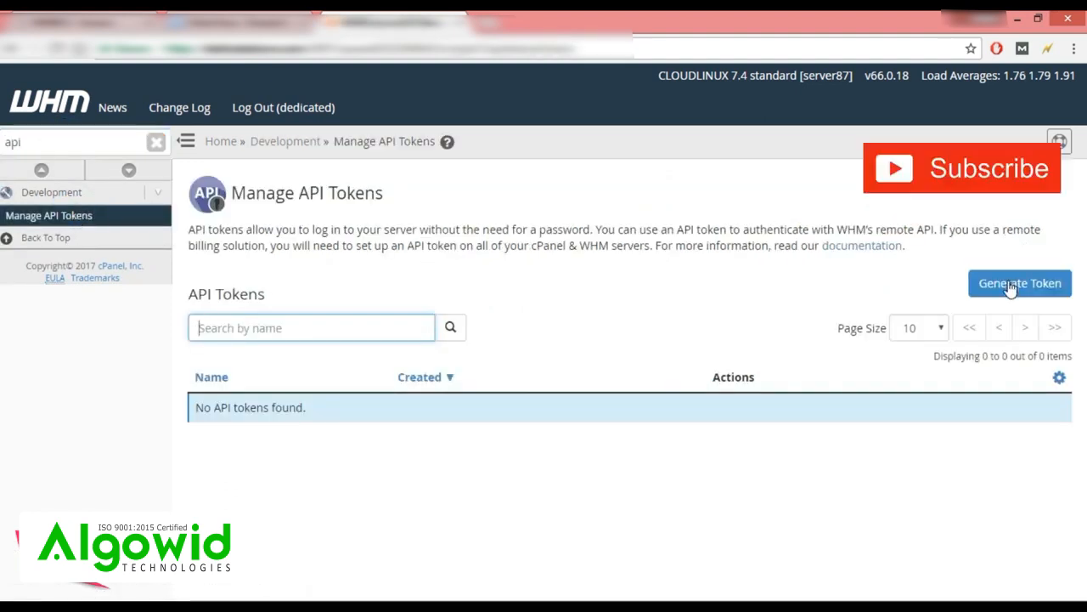
left_click(1010, 286)
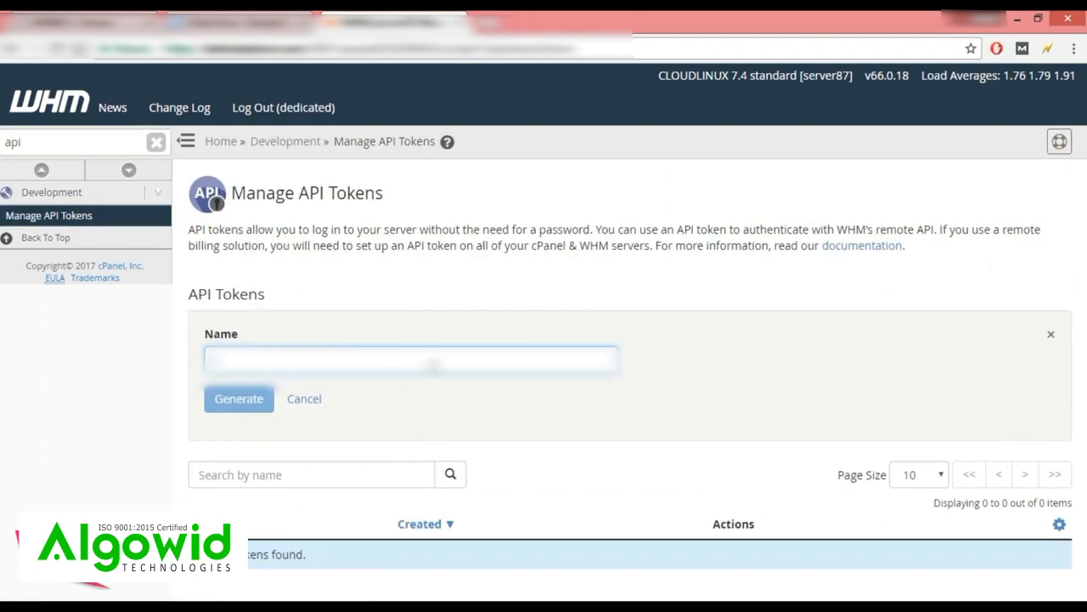
type("whmcs")
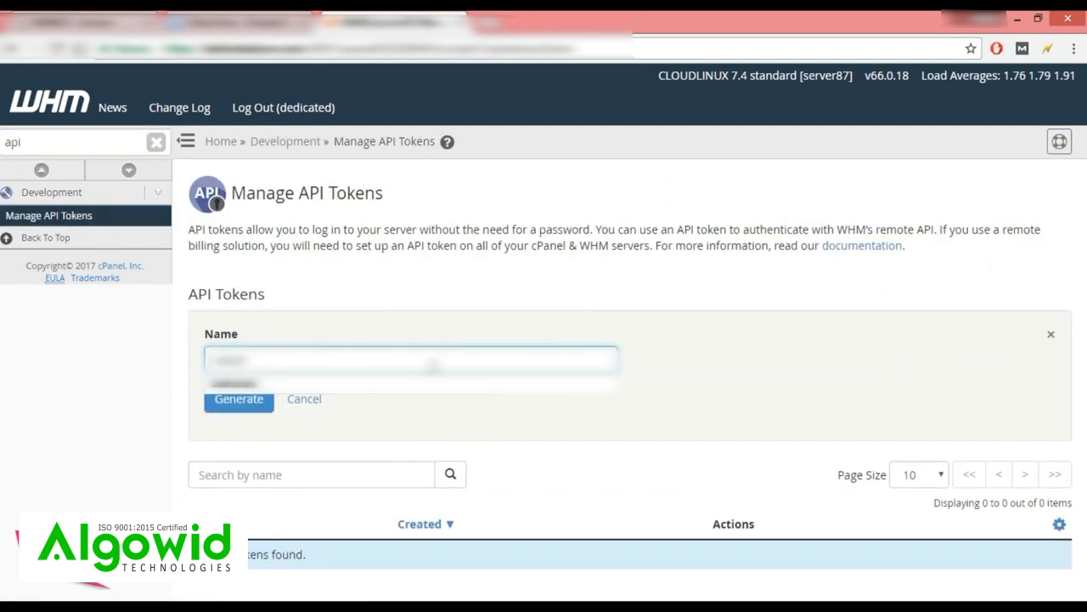
type("ap")
key("Return")
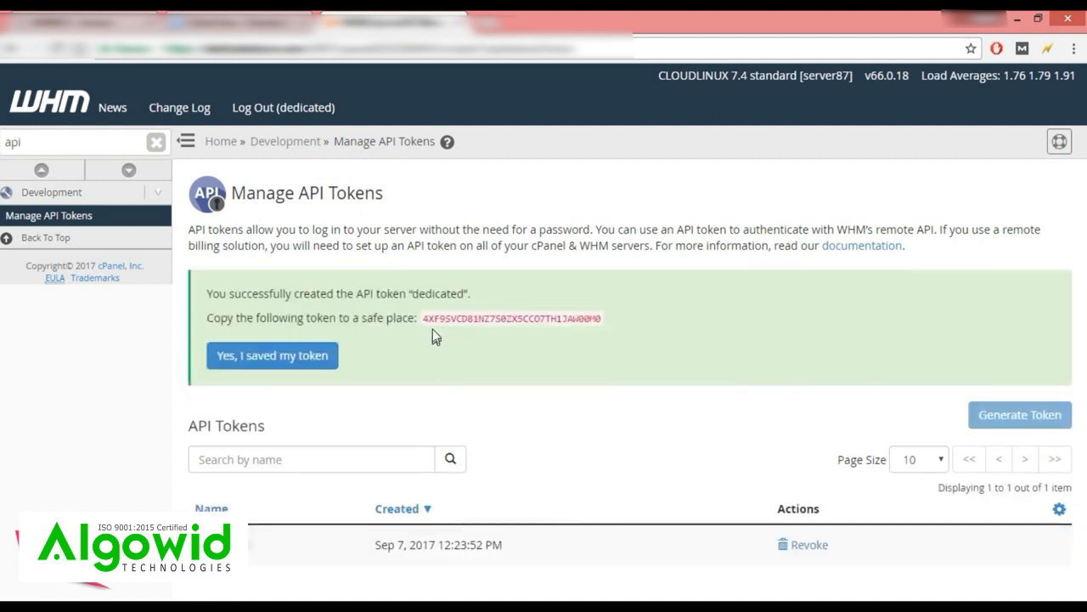
left_click_drag(423, 318, 605, 318)
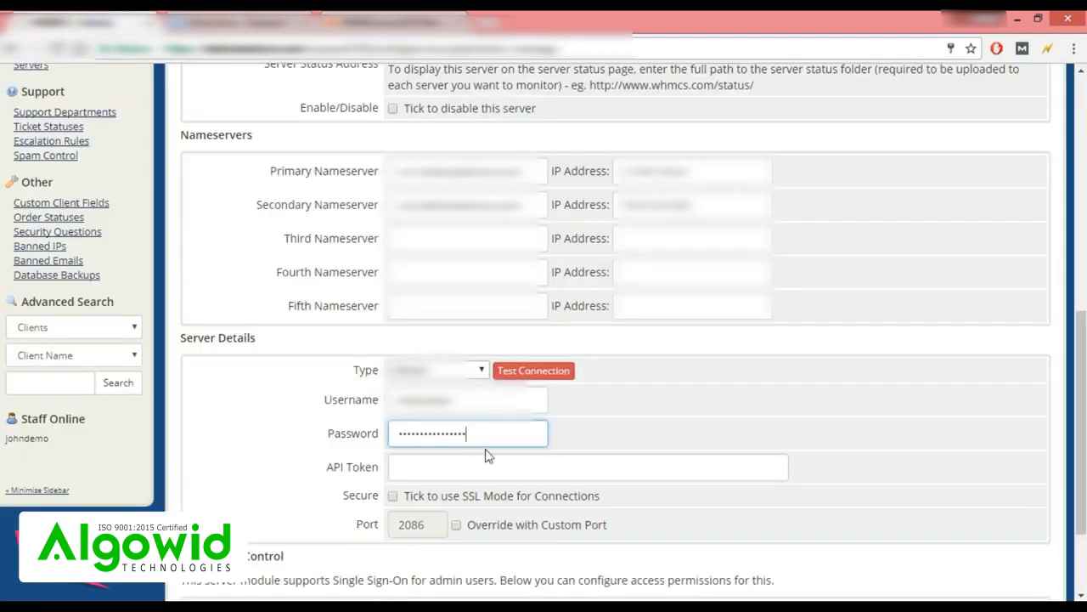
Paste the WHM API token, tick SSL mode so the port becomes 2087, and save.
left_click(448, 463)
key("ctrl+v")
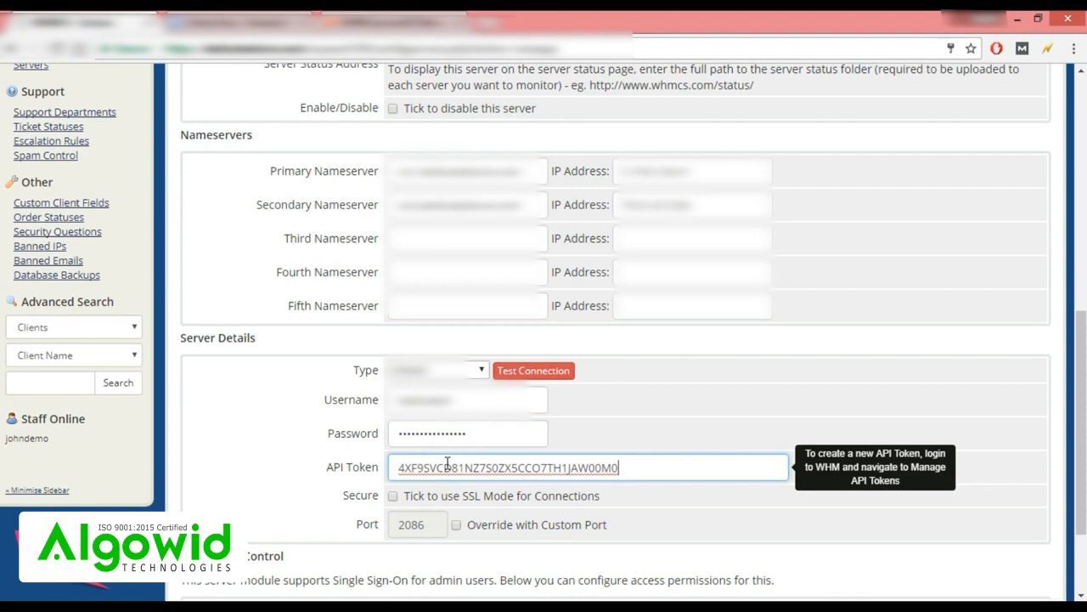
scroll(448, 463, "down", 1)
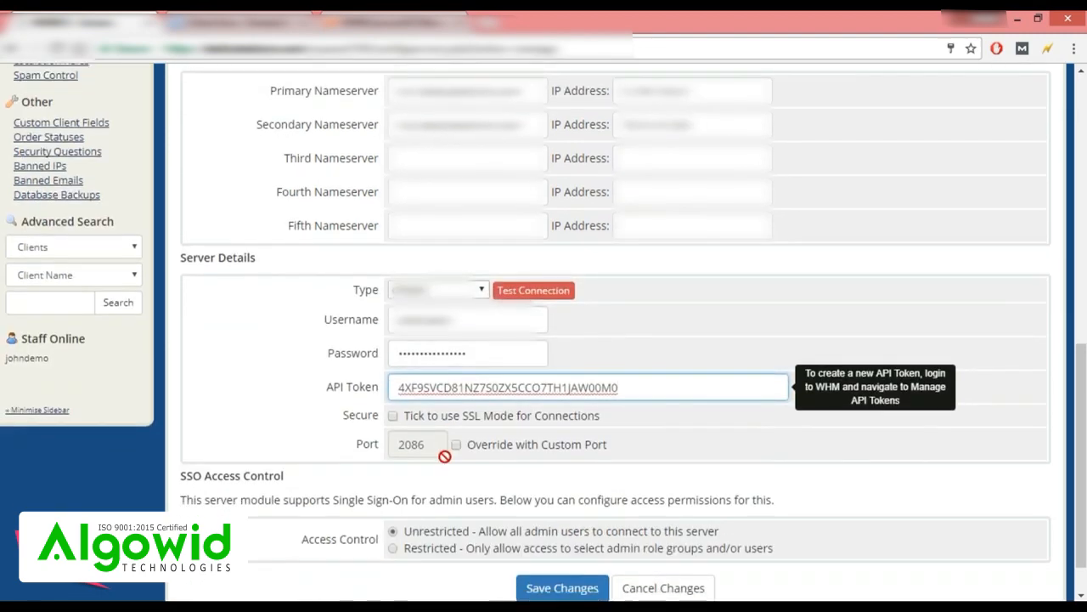
left_click(393, 416)
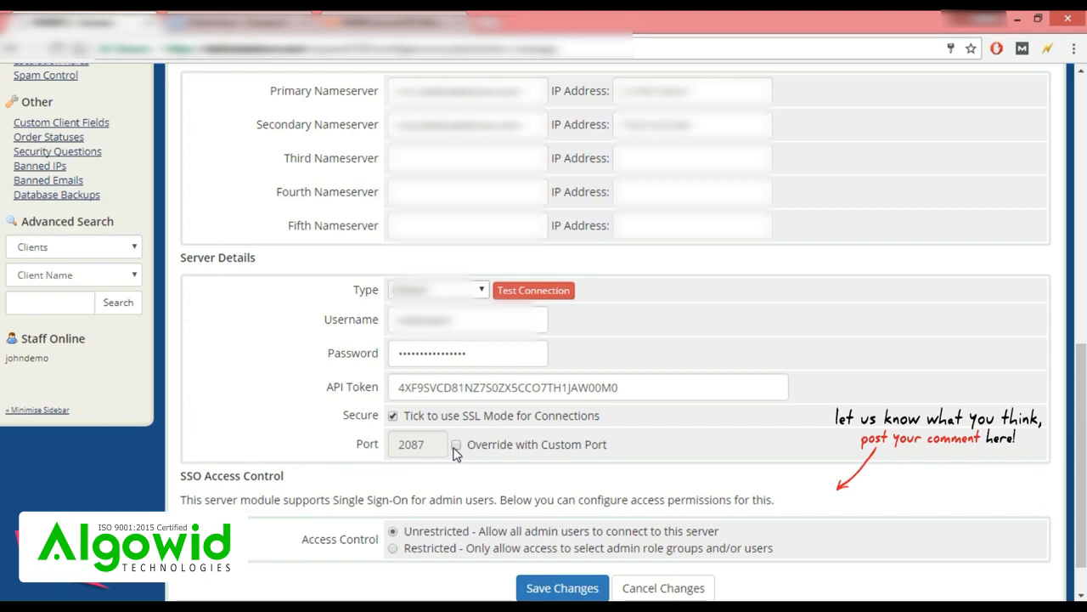
scroll(459, 450, "down", 1)
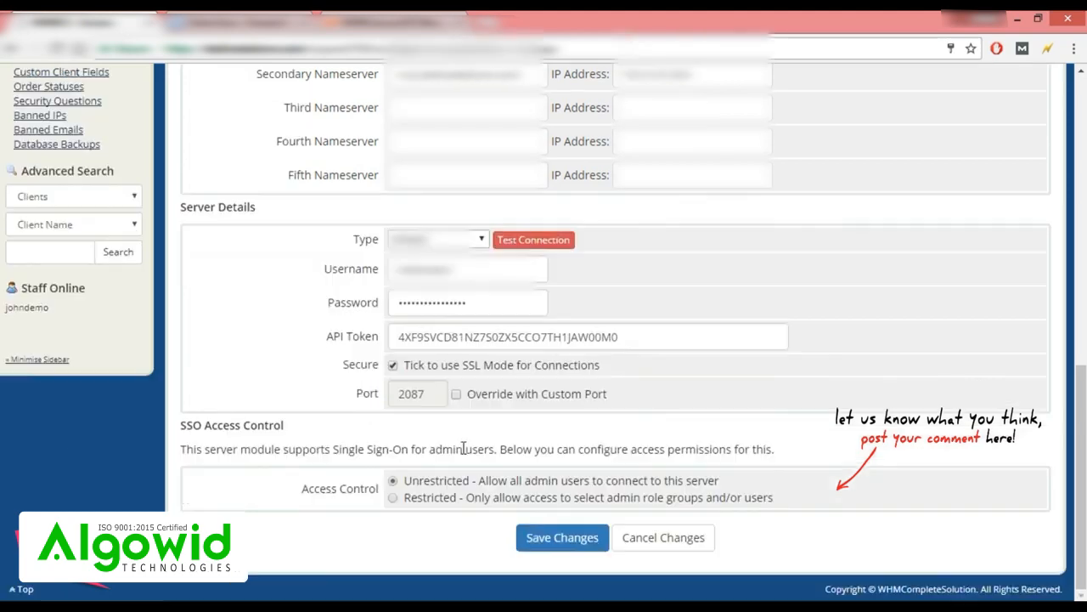
left_click(538, 545)
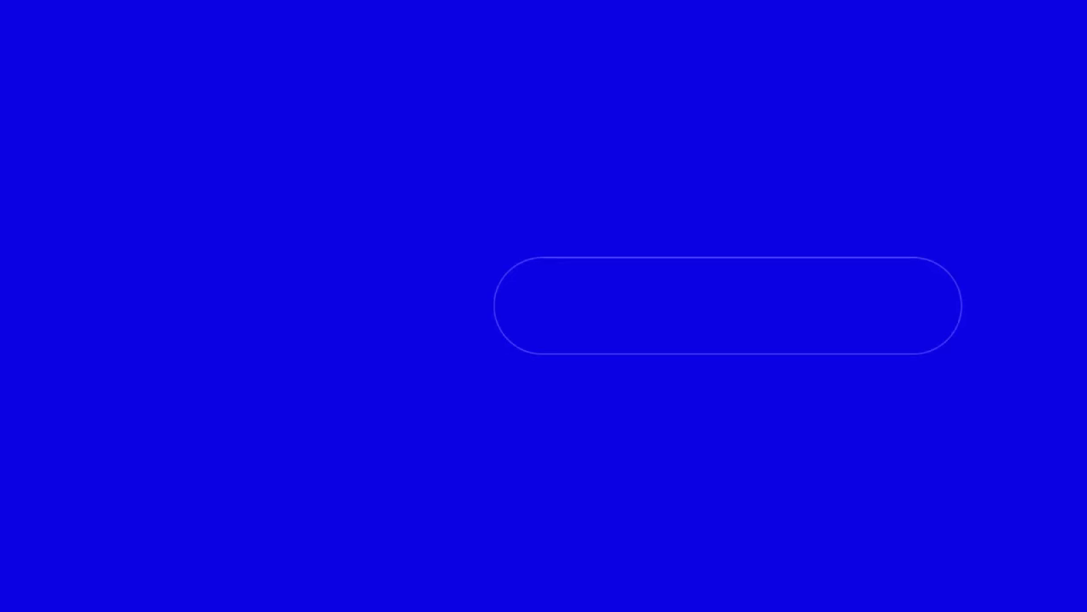